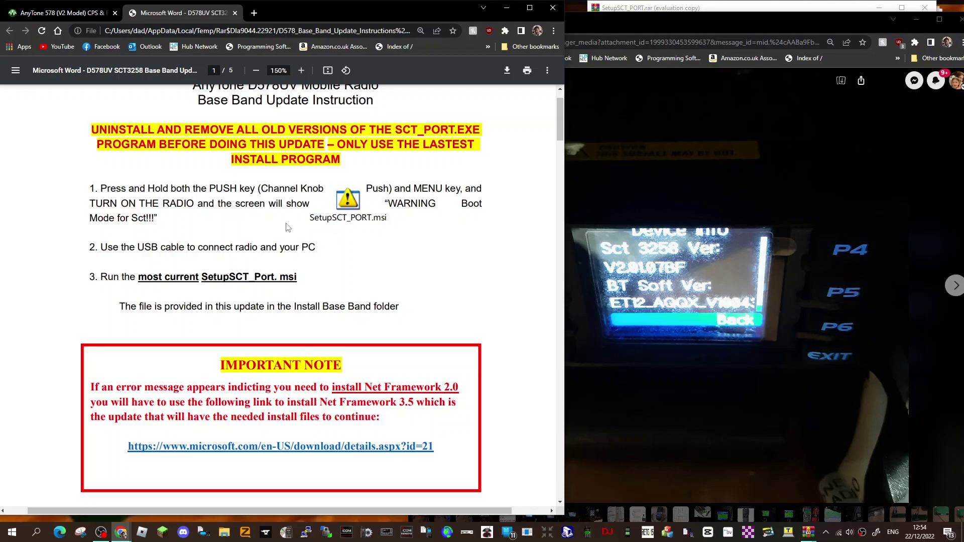
- Check the firmware versions on the BridgeCom AnyTone 578 V2 download page and in the radio's Device Info photo
click(60, 14)
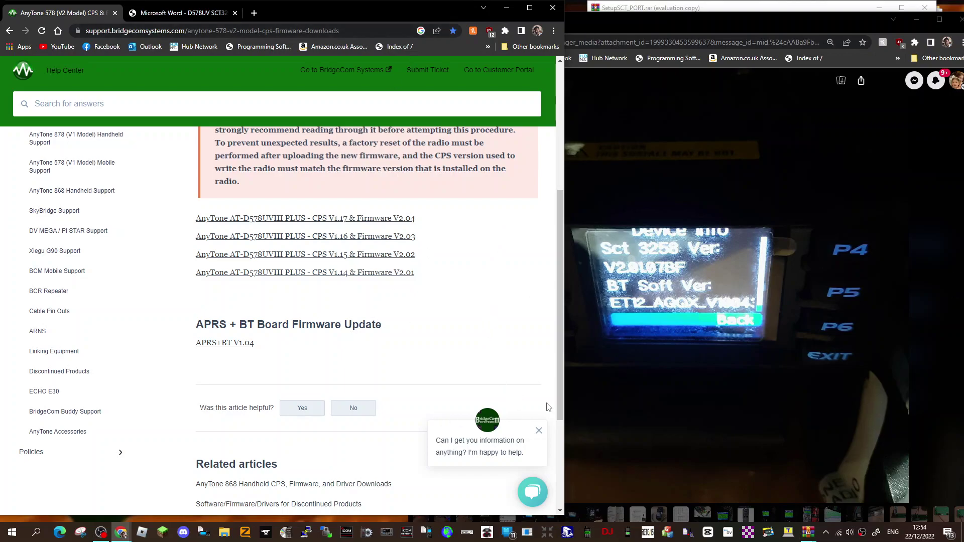
mouse_move(816, 538)
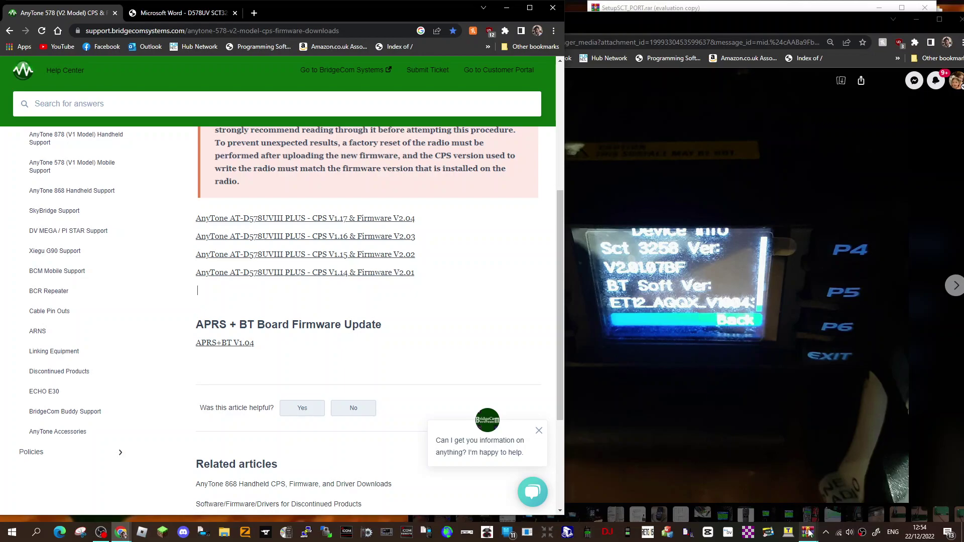
click(710, 163)
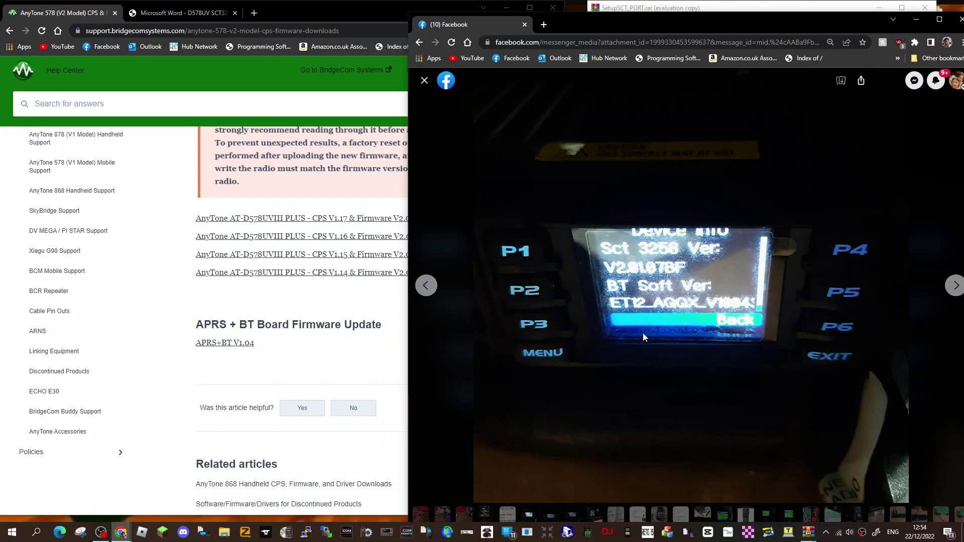
- Switch to WinRAR and open the Base band 3258 V2_01_07BF folder inside the D578UVPLUS V2.04 archive
mouse_move(809, 531)
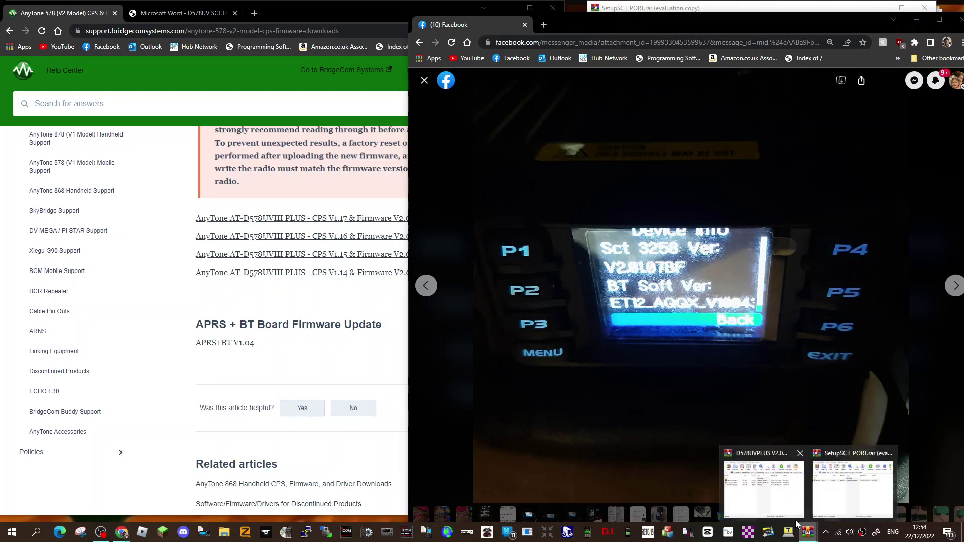
click(769, 513)
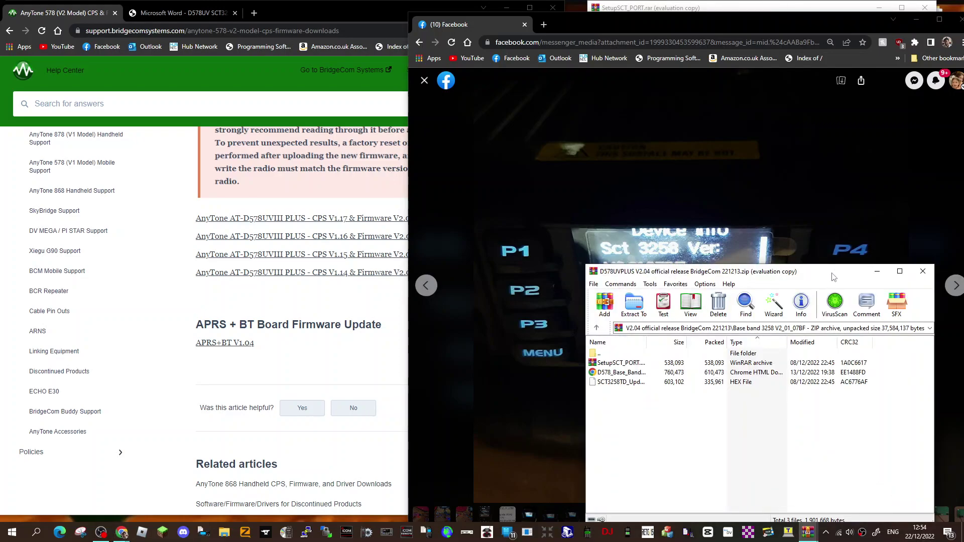
drag(833, 276, 727, 176)
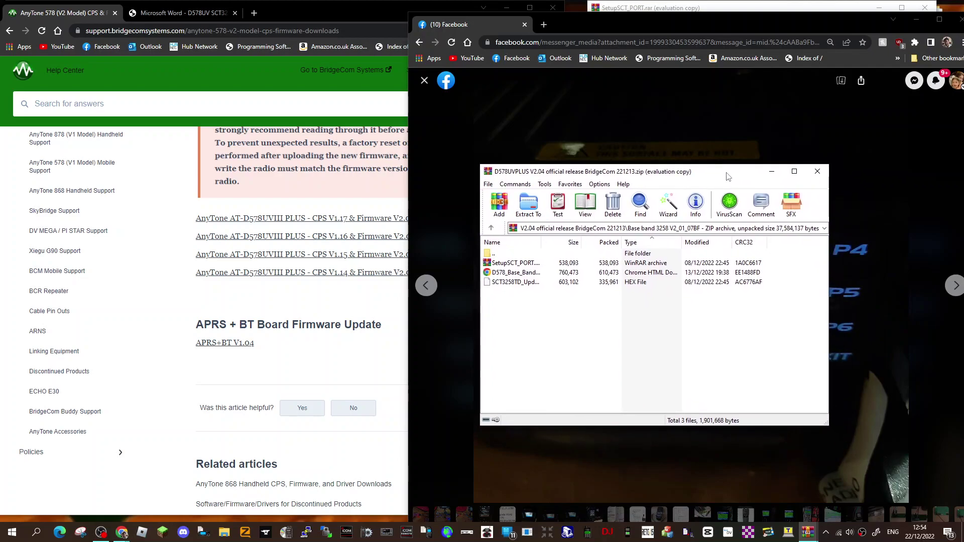
click(492, 229)
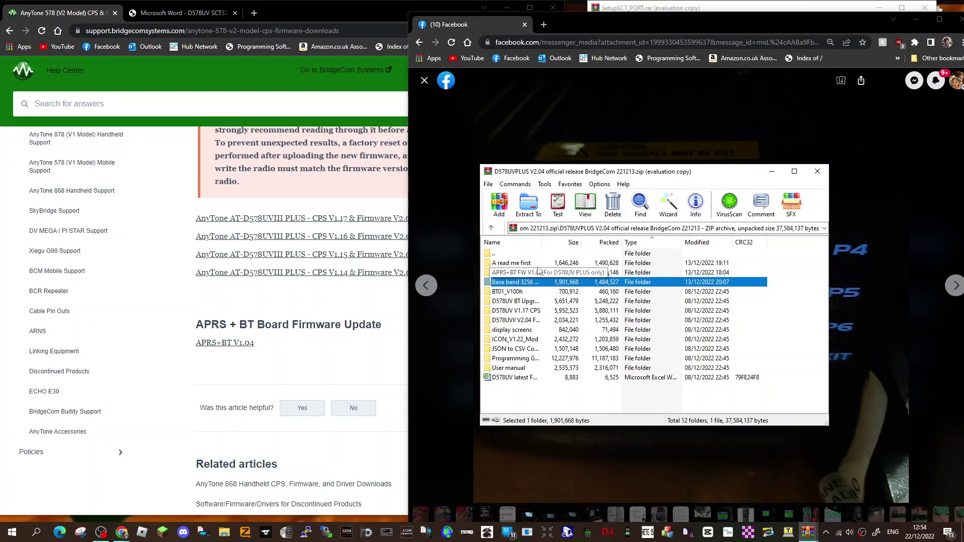
double_click(541, 286)
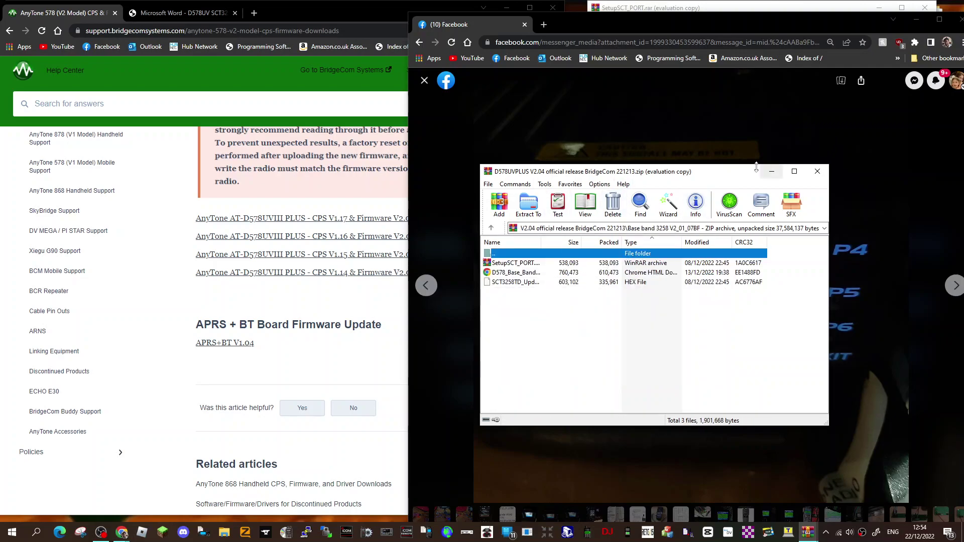
drag(739, 173, 745, 160)
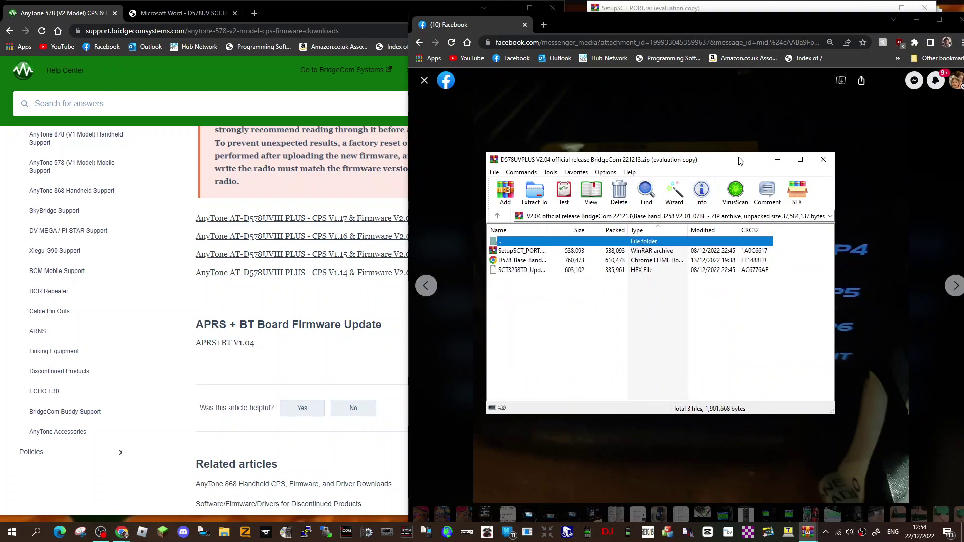
- Open the nested SetupSCT_PORT.rar archive, dismiss the trial notice, and install SCT_PORT from its Windows installer
double_click(522, 251)
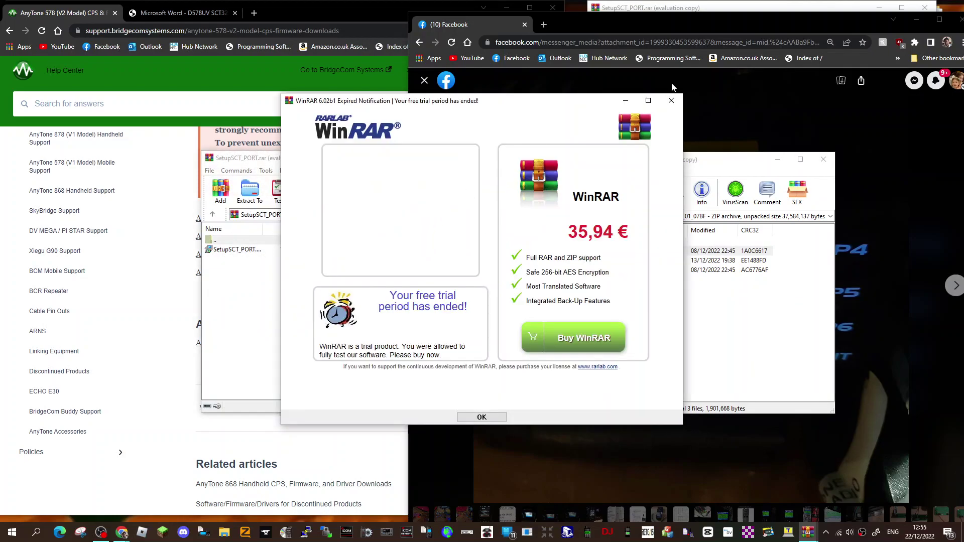
click(670, 95)
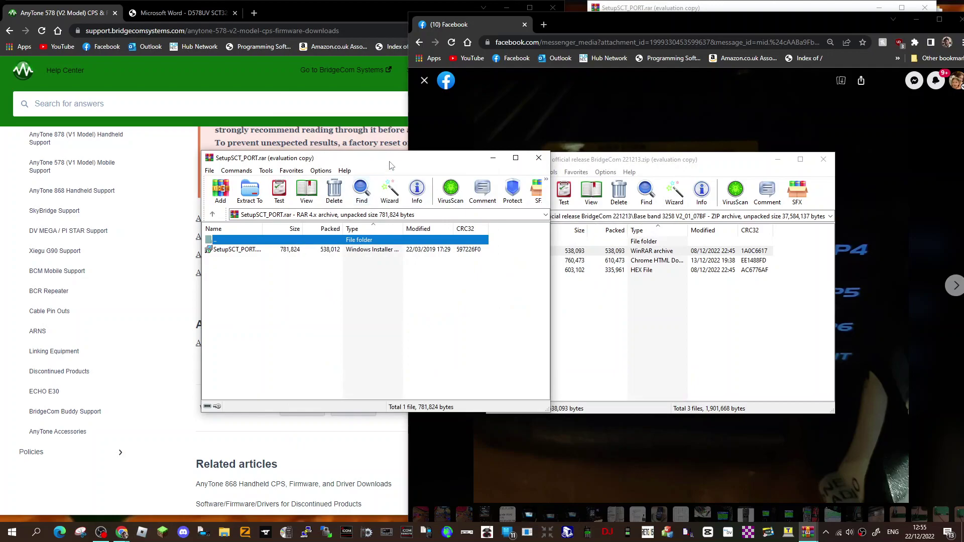
drag(362, 158, 405, 142)
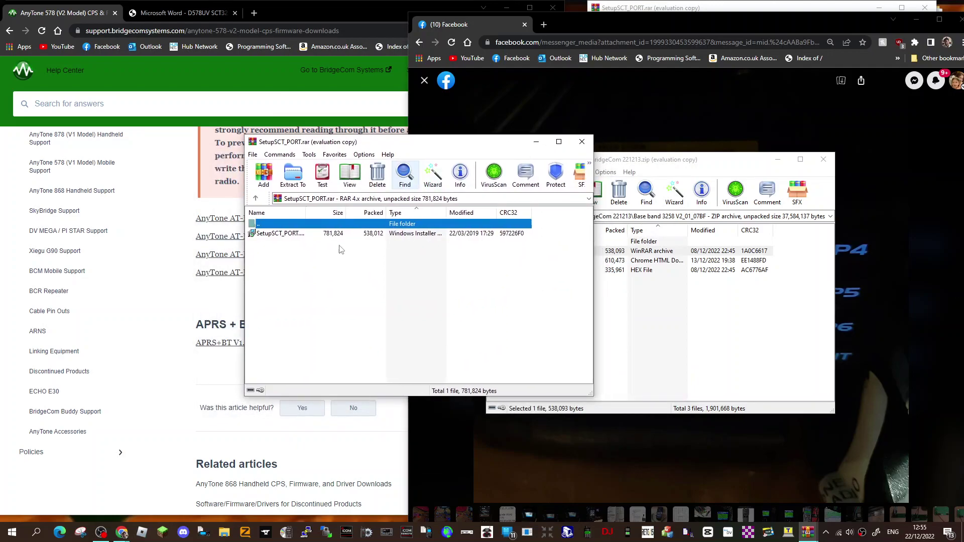
double_click(280, 235)
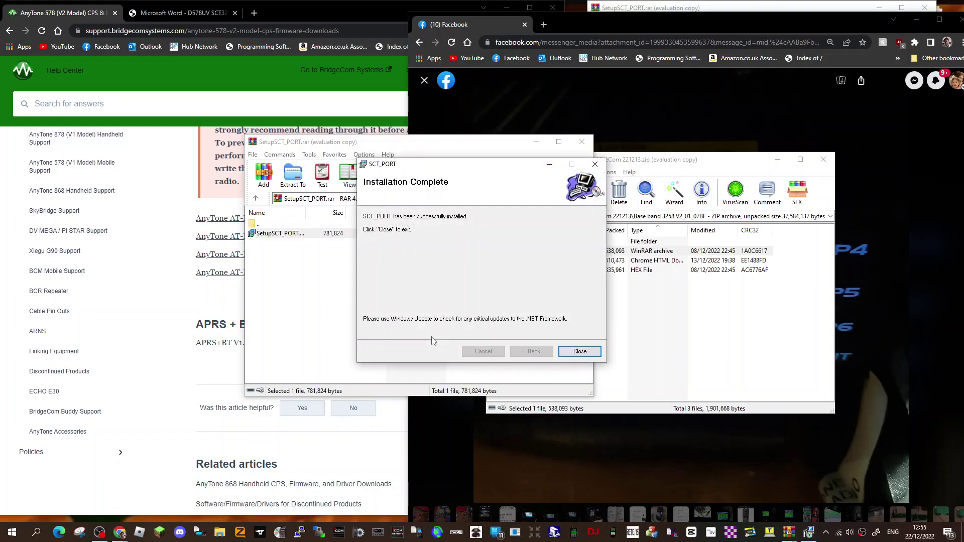
click(580, 352)
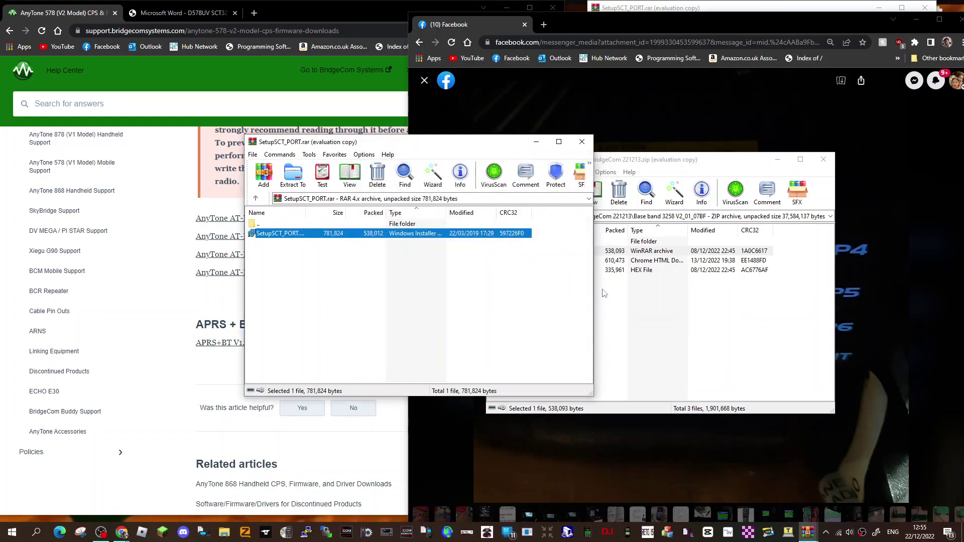
- Open the D578 base band update instructions PDF from the V2.04 archive in a maximized window at 200% zoom
click(642, 330)
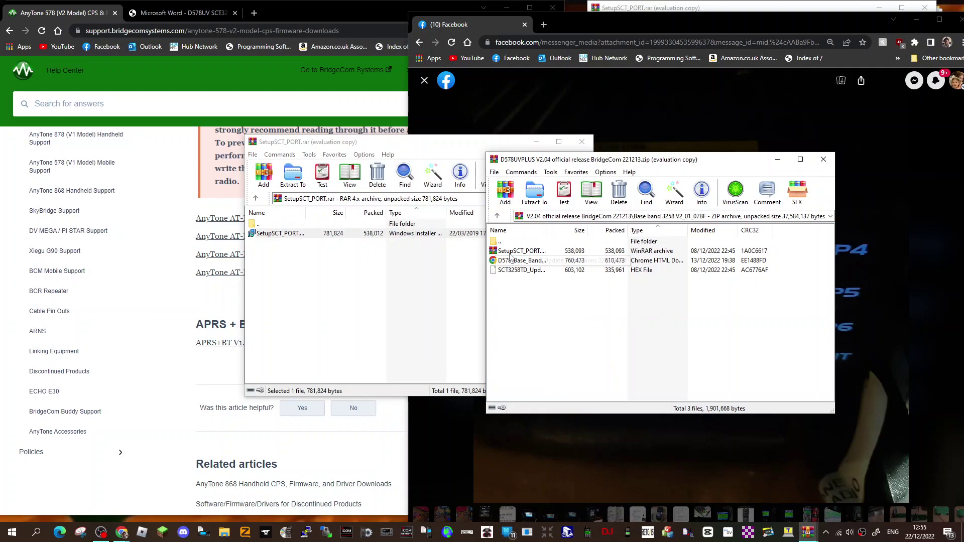
double_click(508, 262)
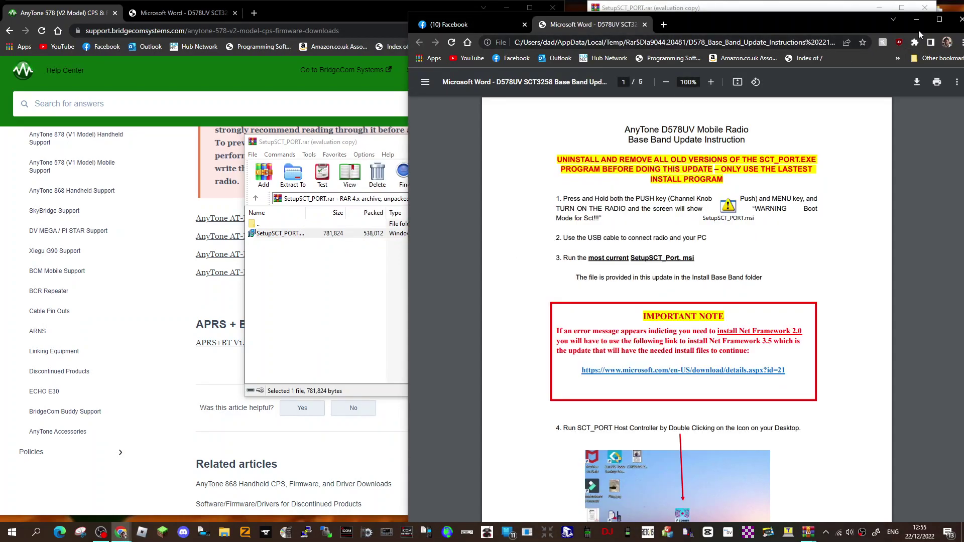
click(940, 20)
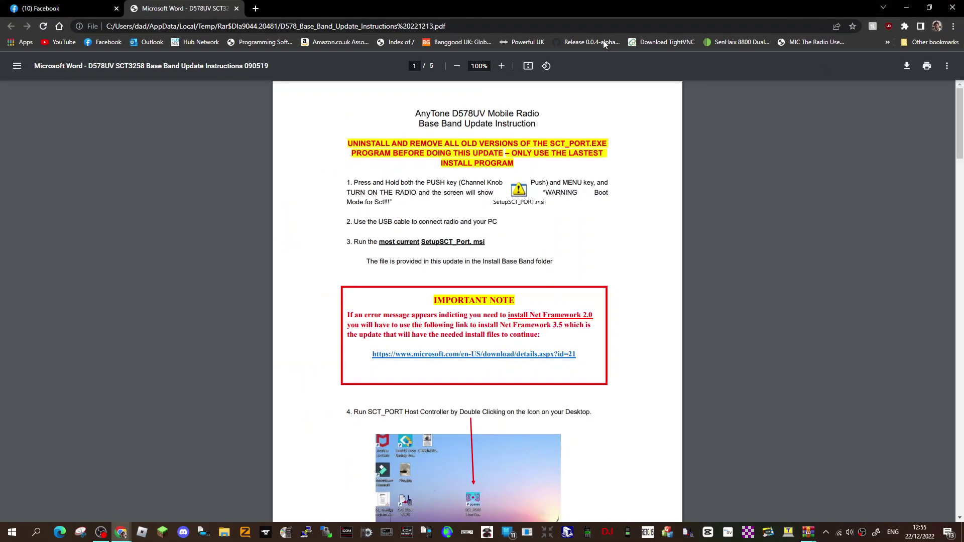
click(502, 65)
click(502, 65)
click(502, 66)
click(502, 65)
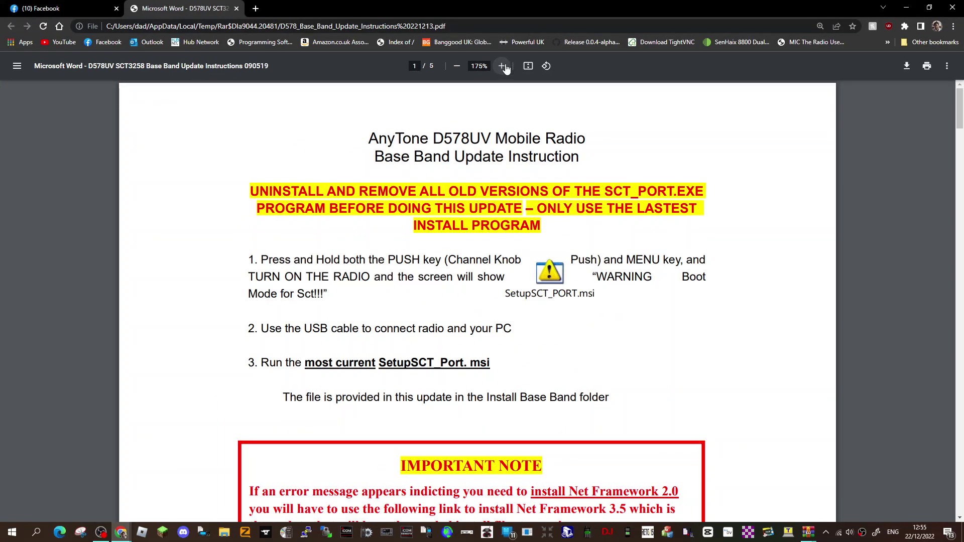
click(502, 65)
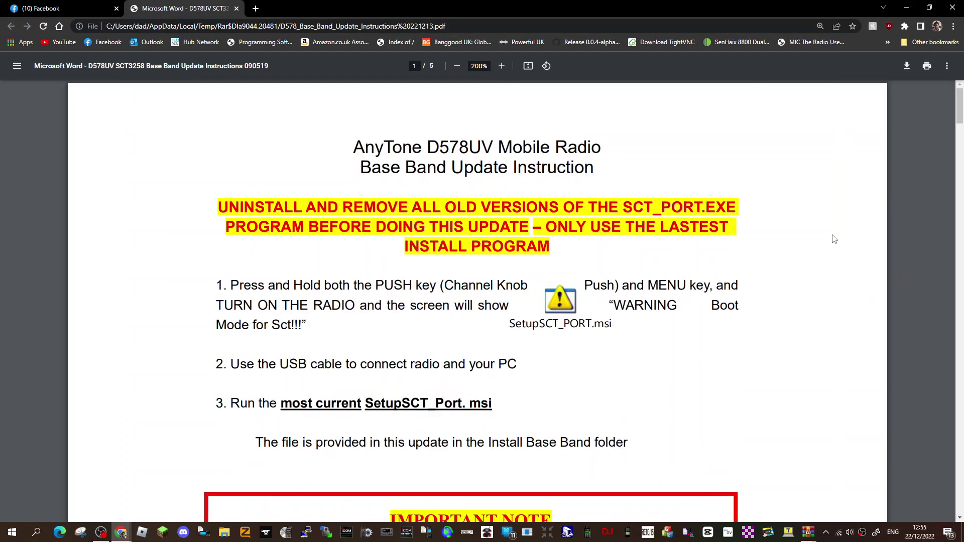
- Read the base band update instructions covering boot mode, USB connection, SCT_PORT installation and launch, and platform selection
scroll(834, 238, down, 2)
scroll(833, 238, up, 2)
scroll(780, 229, down, 2)
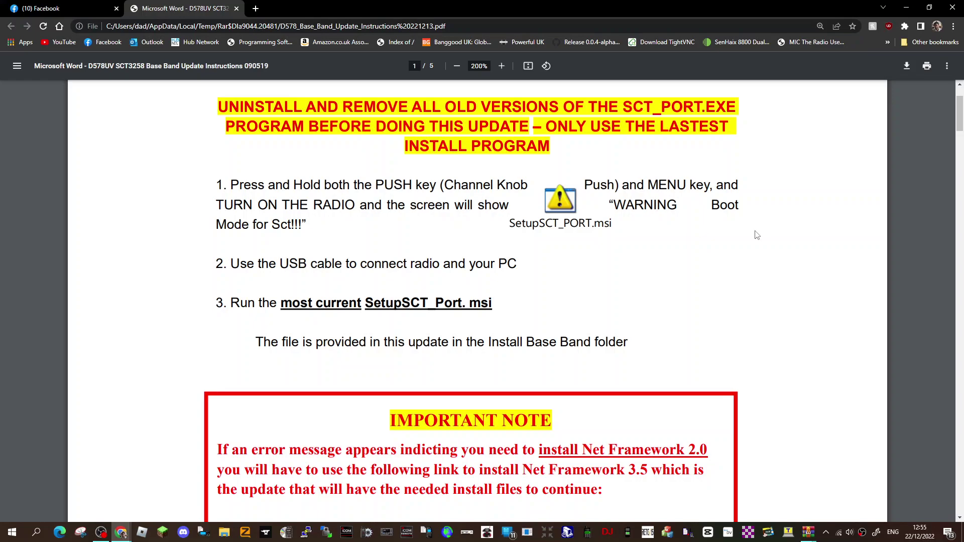
scroll(757, 235, down, 2)
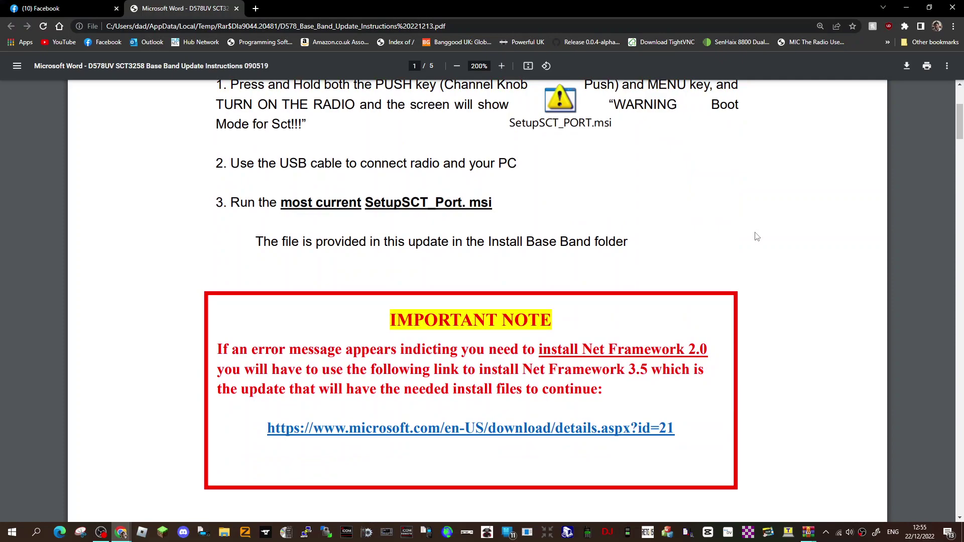
scroll(757, 237, down, 8)
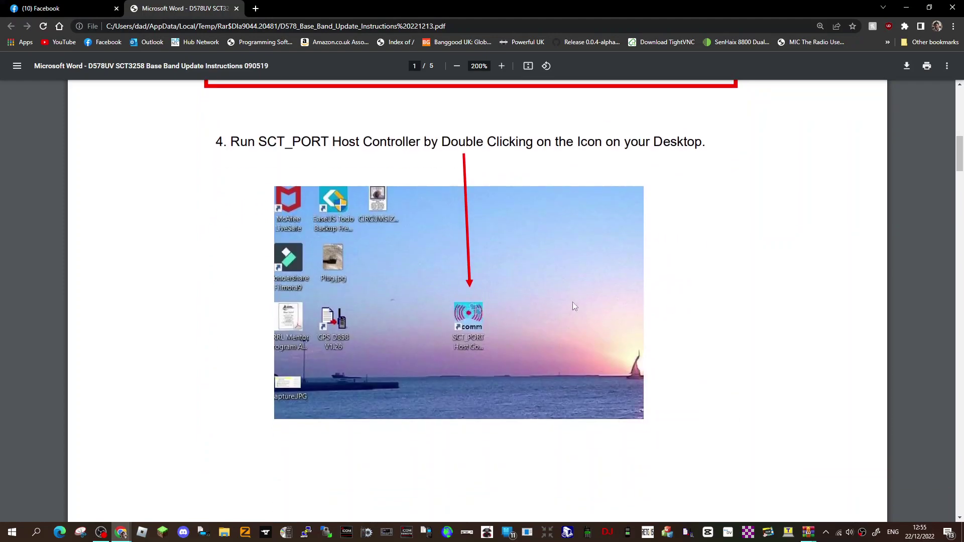
scroll(701, 263, down, 8)
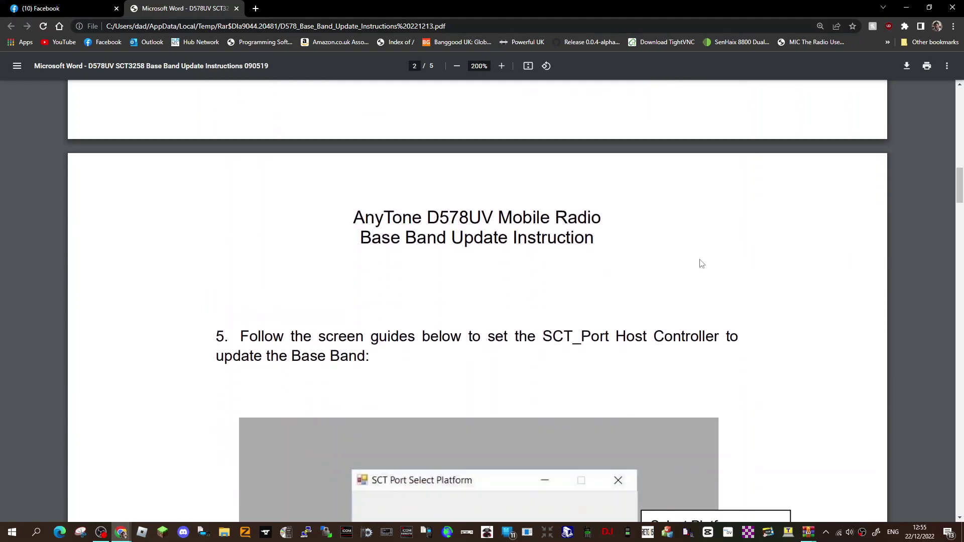
scroll(702, 263, down, 2)
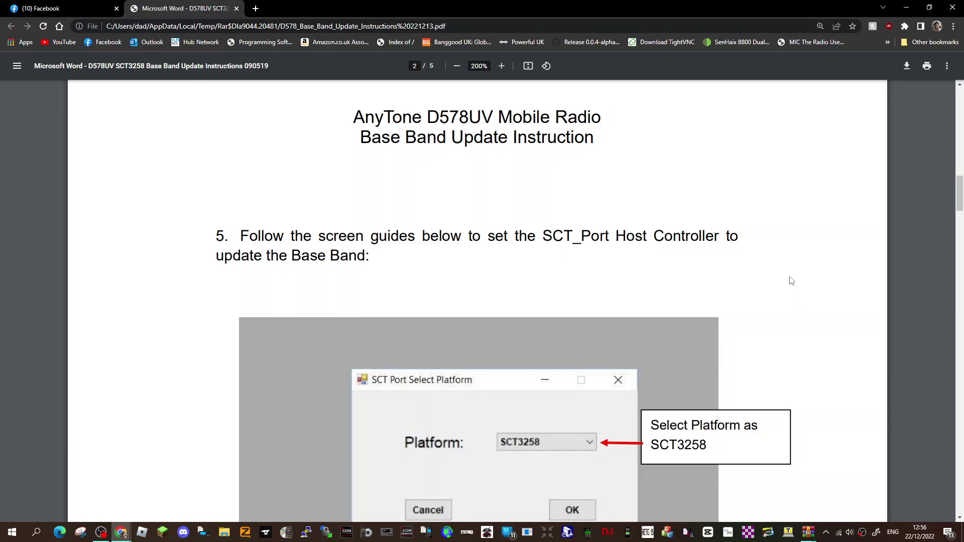
scroll(789, 275, down, 3)
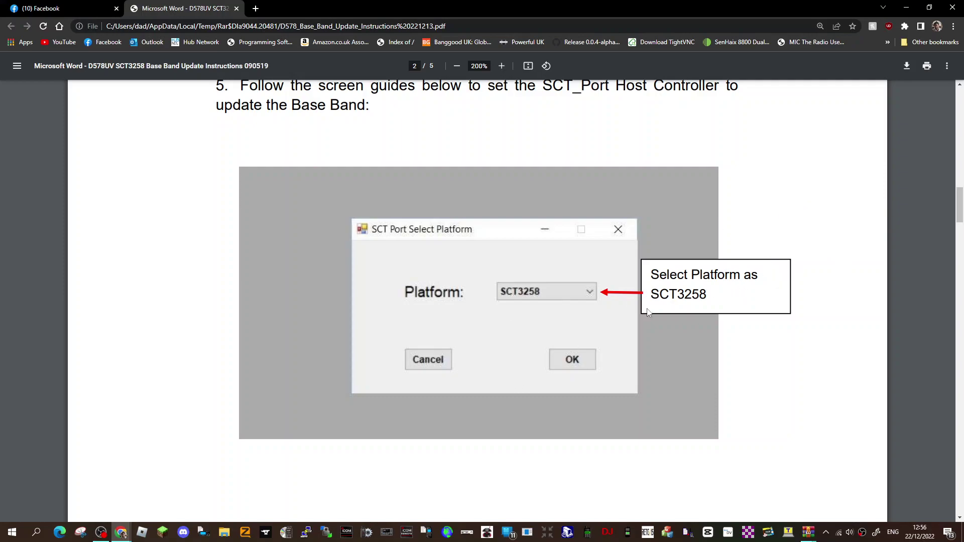
- Examine the instructions for the SCT_PORT configuration, COM port choice, Flash Update command and selection of the base band HEX file
scroll(799, 318, down, 8)
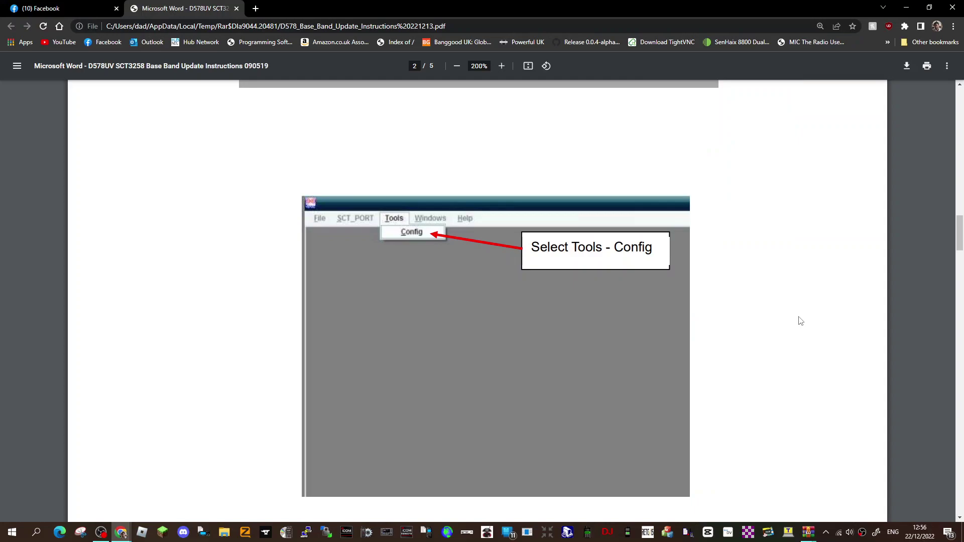
scroll(801, 320, down, 10)
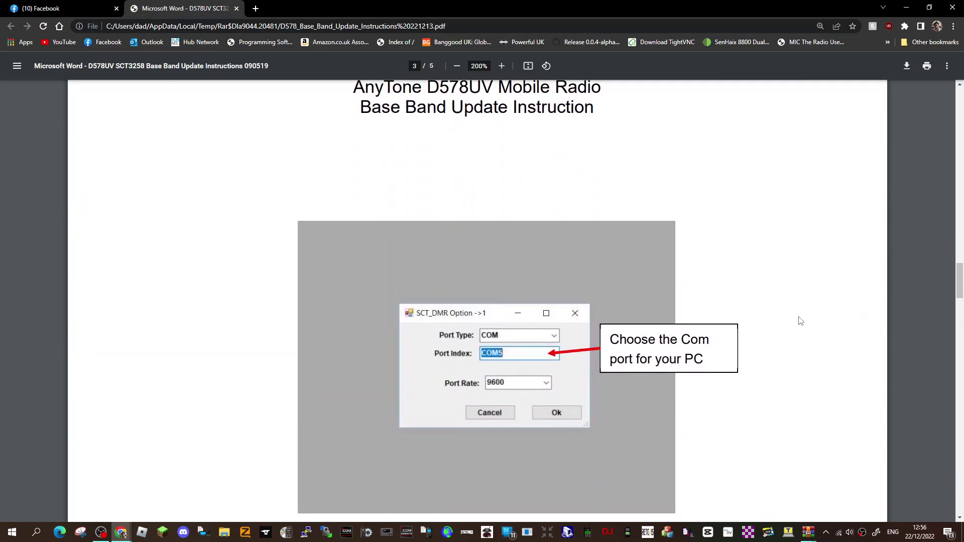
scroll(801, 320, up, 2)
scroll(801, 321, down, 3)
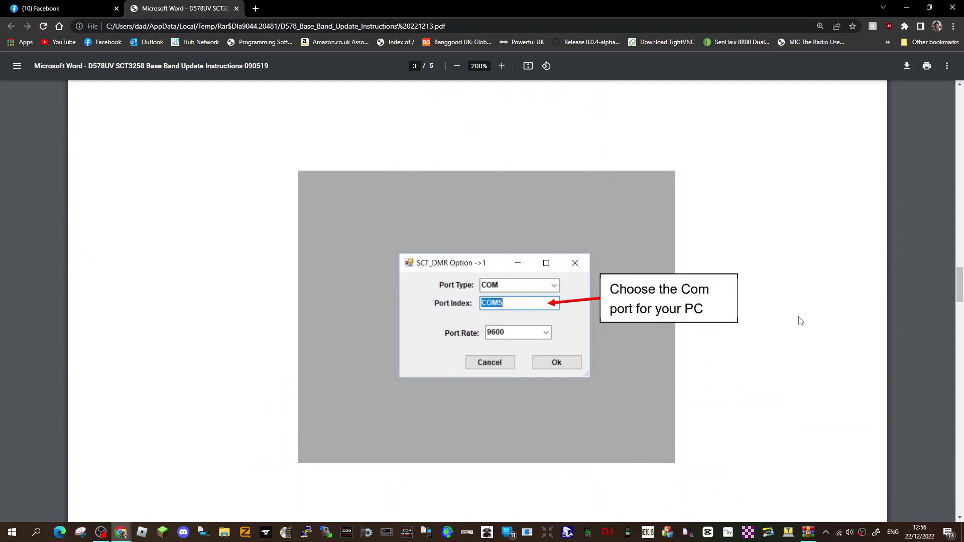
scroll(800, 321, down, 1)
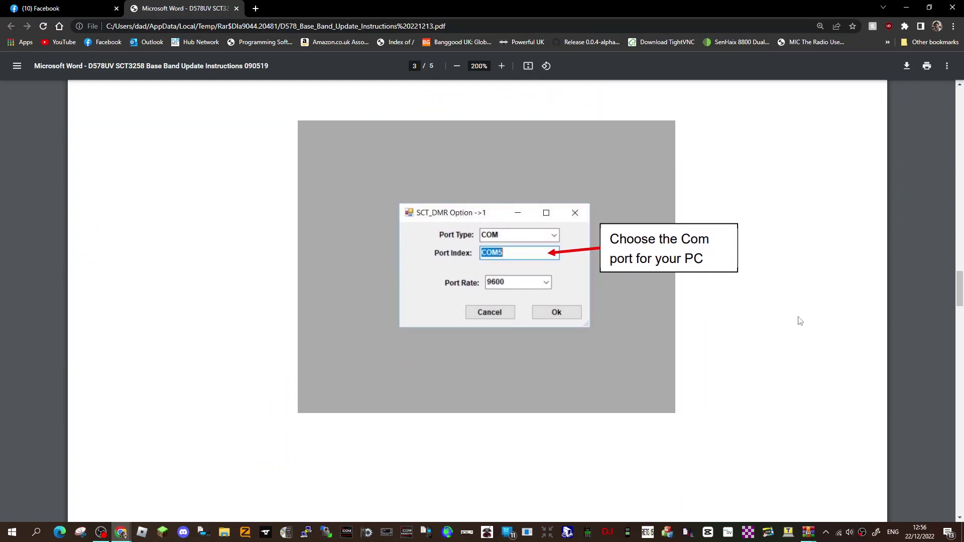
scroll(801, 321, down, 7)
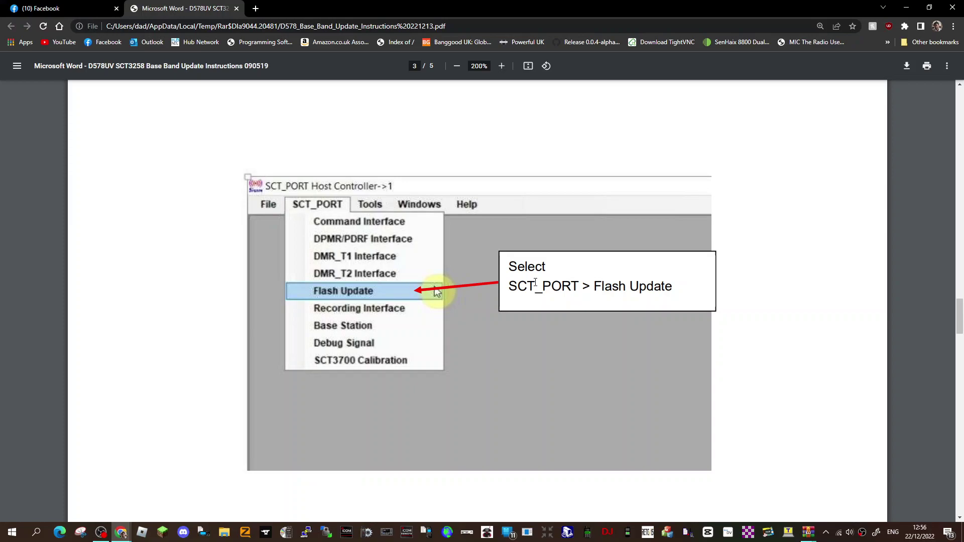
scroll(617, 282, down, 7)
scroll(618, 285, down, 4)
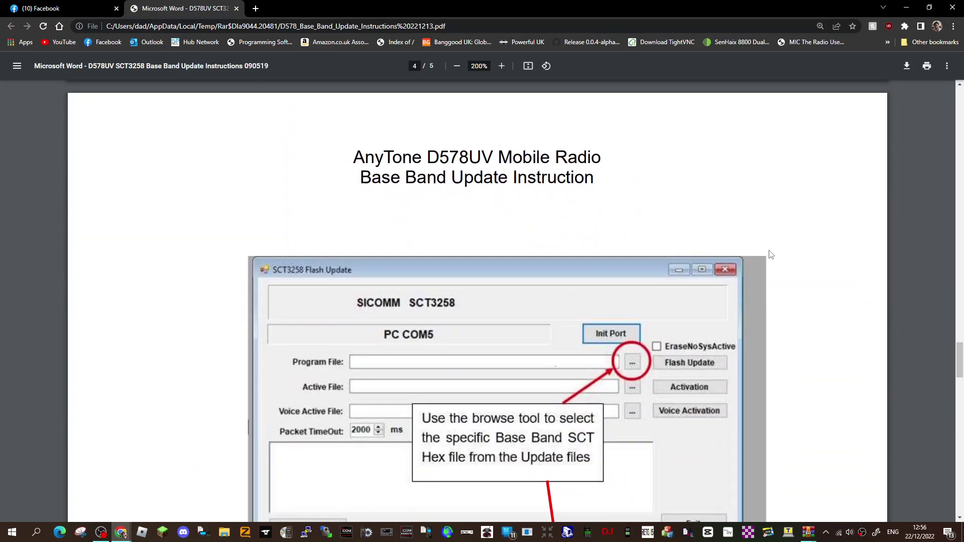
scroll(772, 254, down, 3)
scroll(773, 254, up, 3)
scroll(773, 255, down, 2)
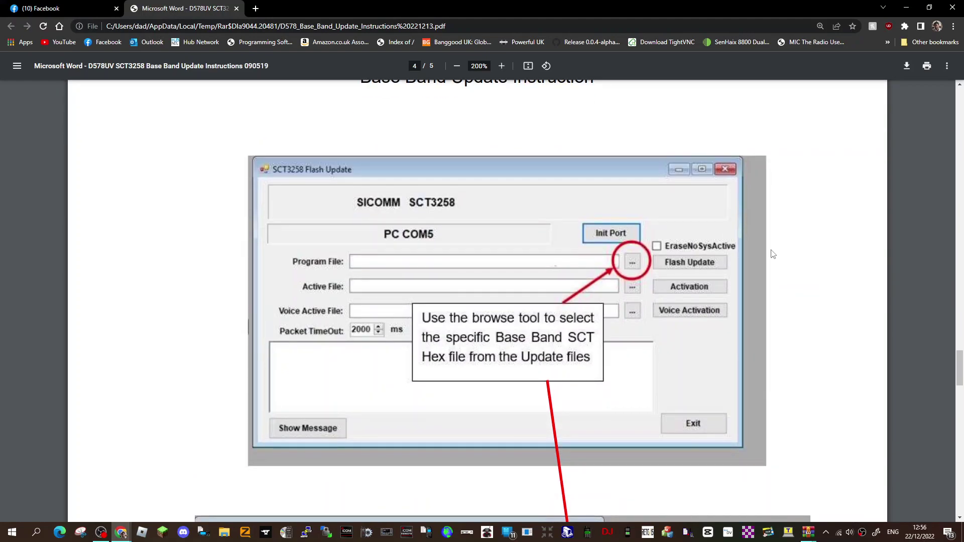
scroll(773, 255, down, 2)
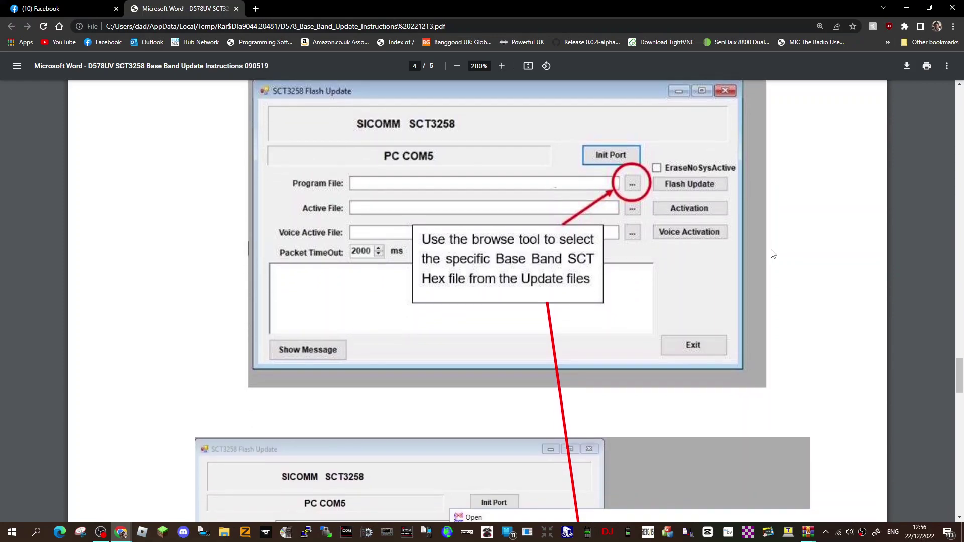
scroll(773, 254, up, 2)
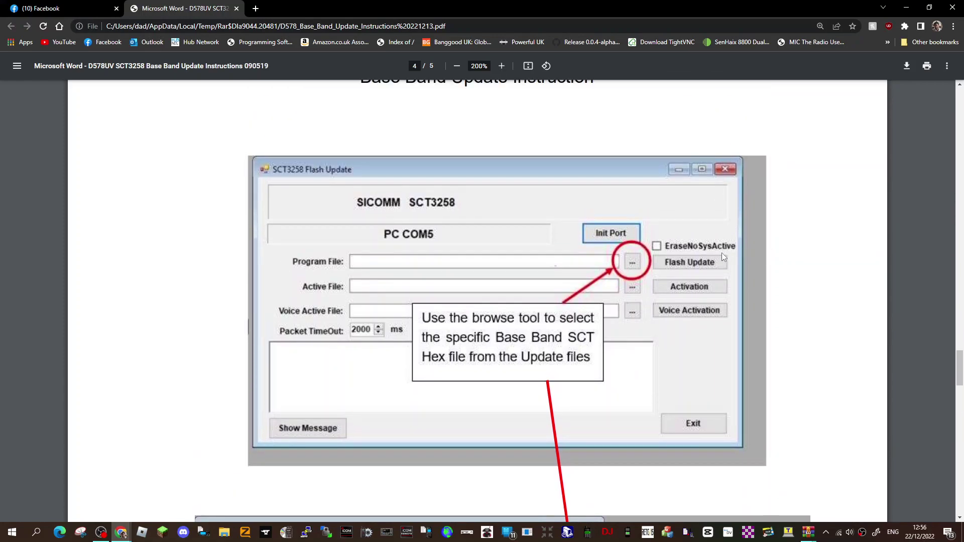
- Check the base band folder in the D578UVPLUS V2.04 archive for the HEX update file and minimize that window
click(808, 532)
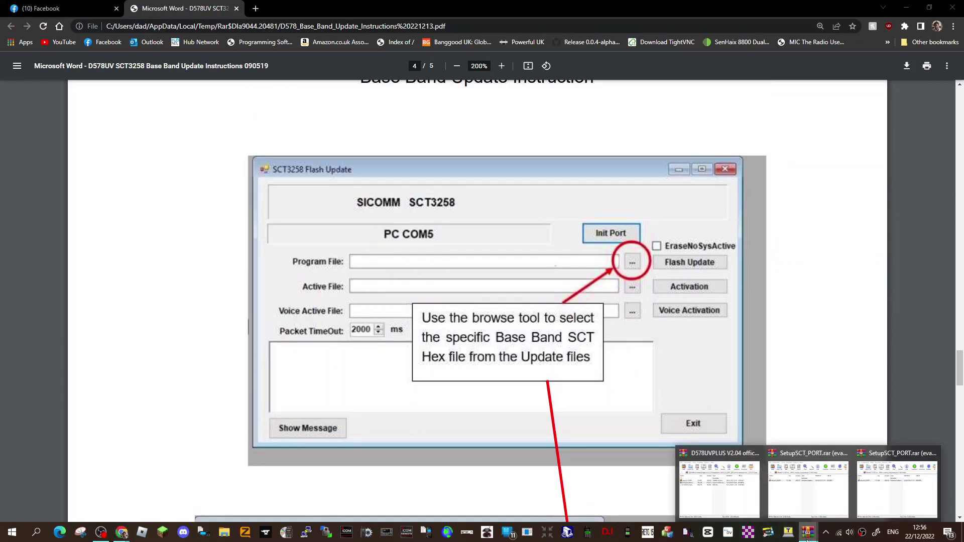
click(740, 511)
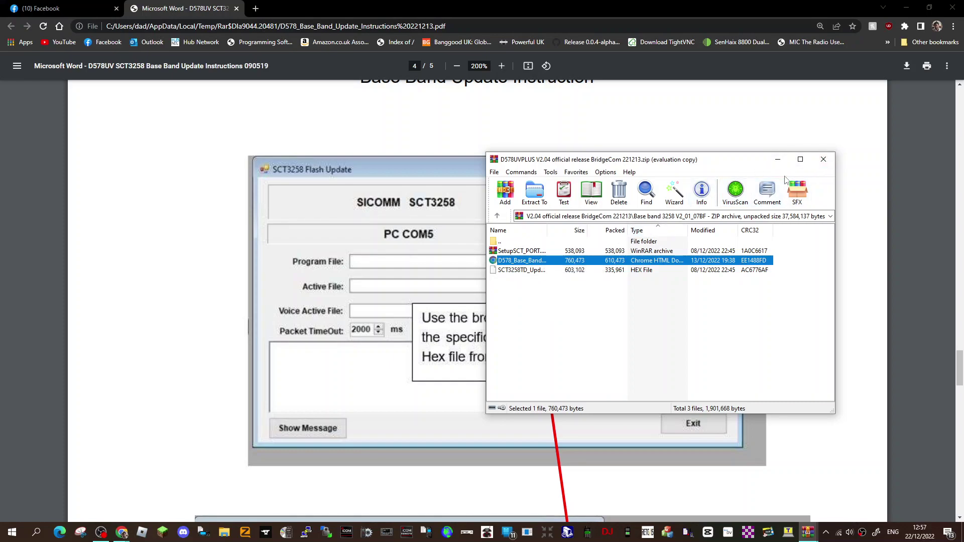
click(777, 159)
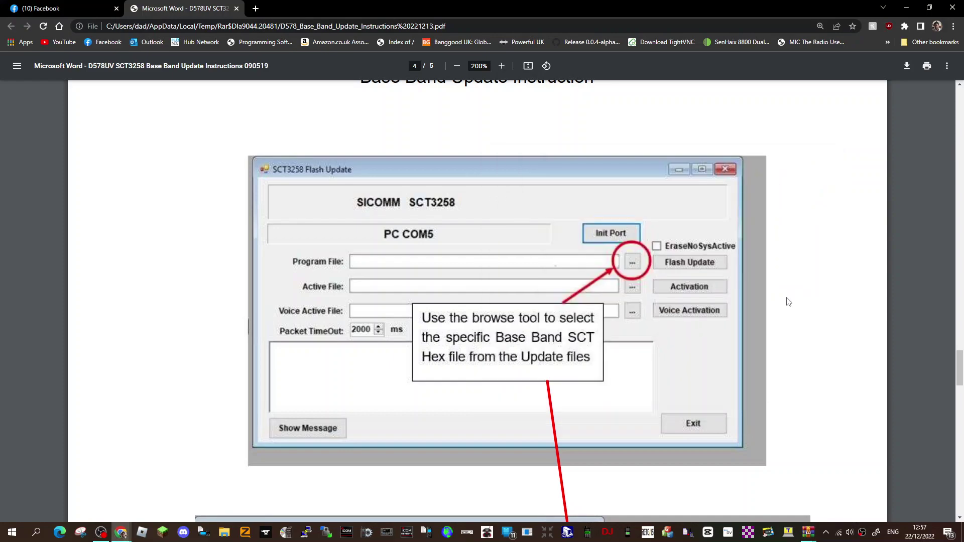
- Read the remaining update instructions covering HEX file selection, the Init Port check, Flash Update, and the final power cycle of the radio
scroll(801, 286, down, 4)
scroll(799, 285, down, 3)
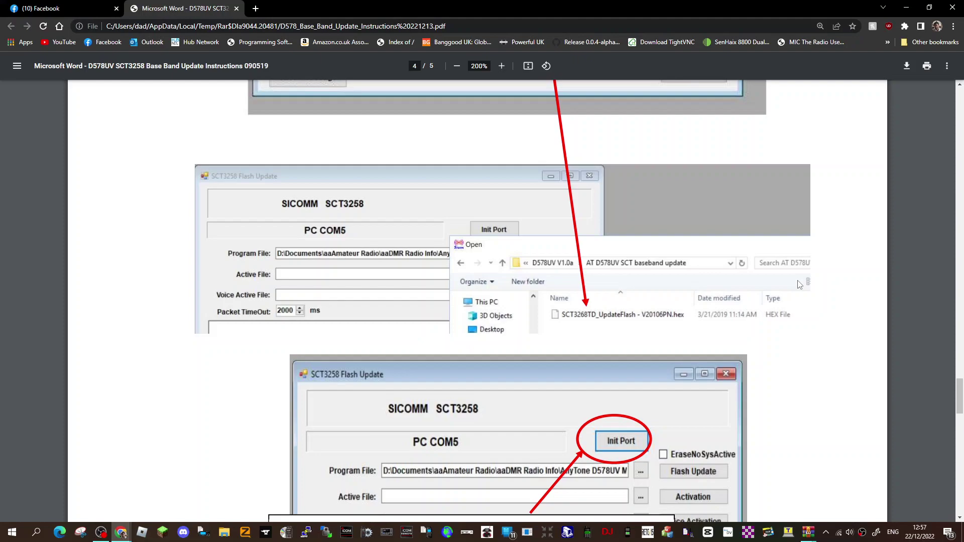
scroll(800, 285, down, 2)
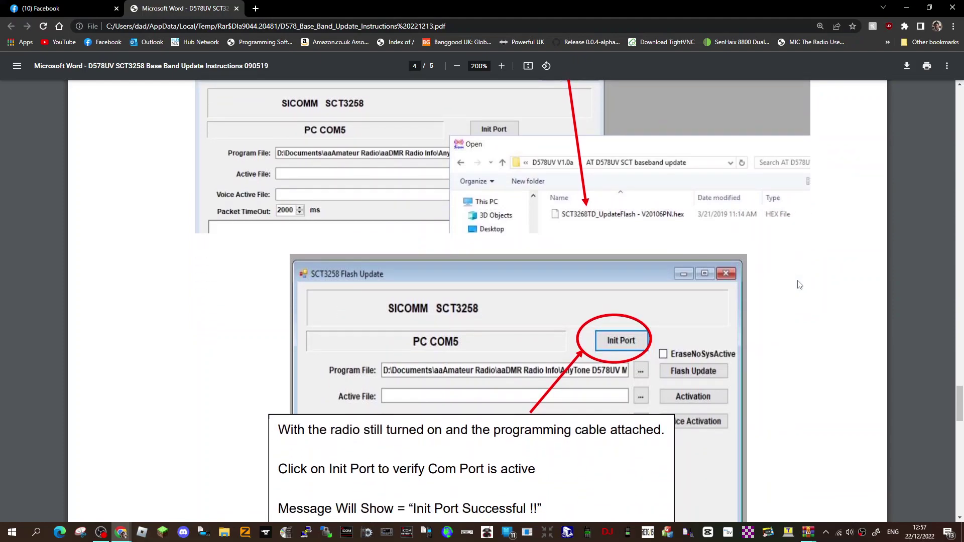
scroll(800, 285, down, 2)
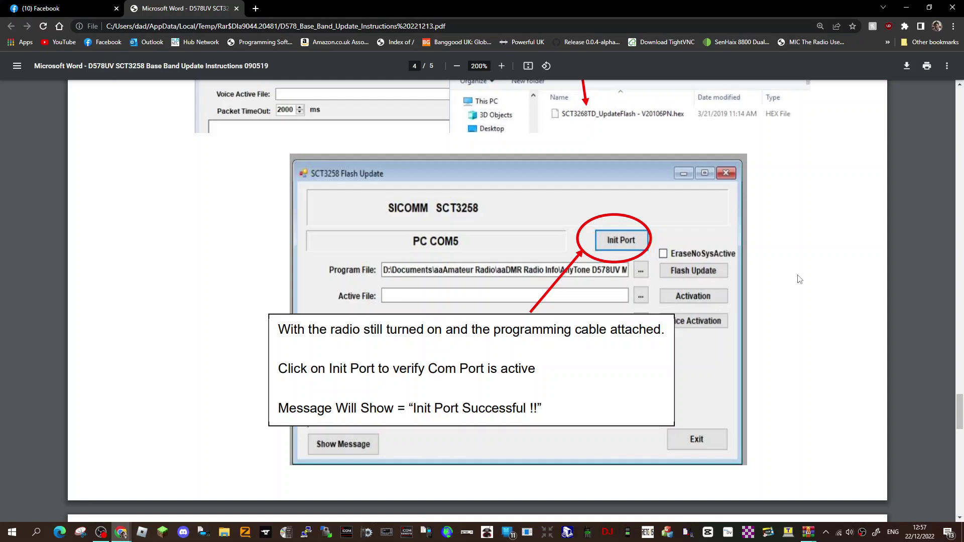
scroll(800, 280, down, 1)
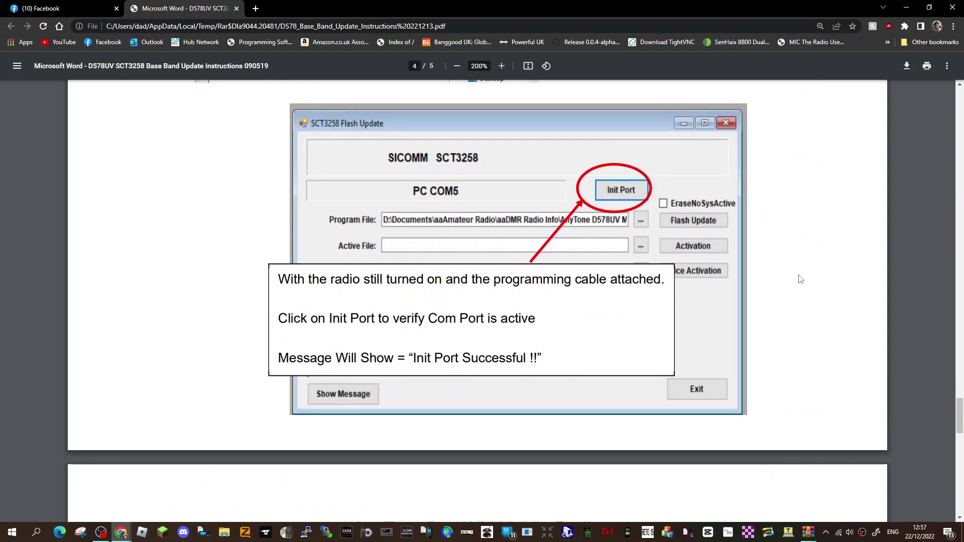
scroll(801, 280, down, 6)
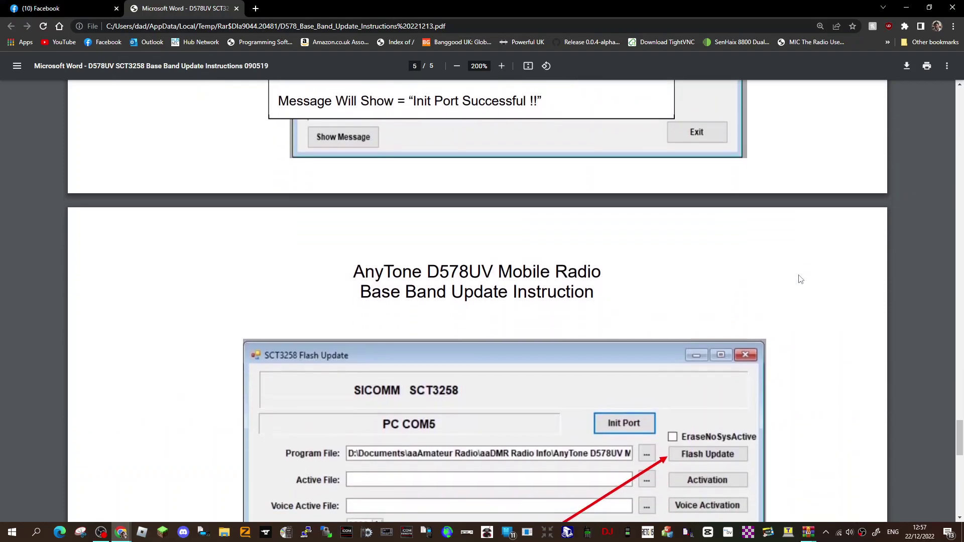
scroll(801, 280, down, 4)
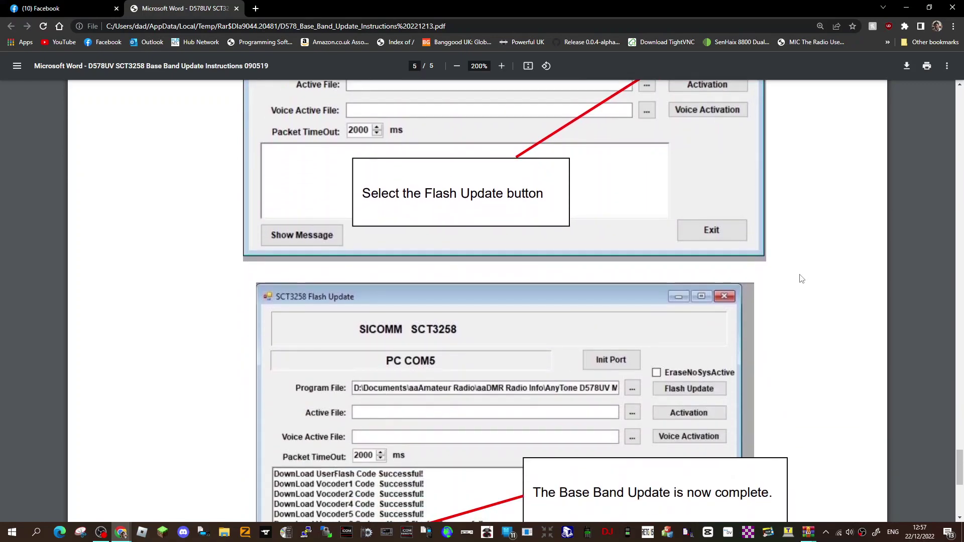
scroll(802, 279, down, 2)
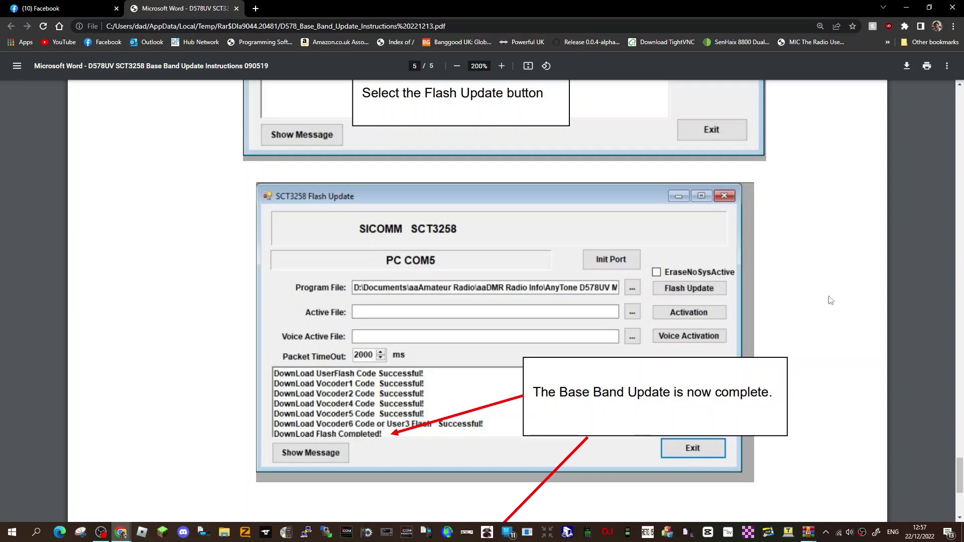
scroll(831, 300, down, 2)
scroll(831, 299, down, 1)
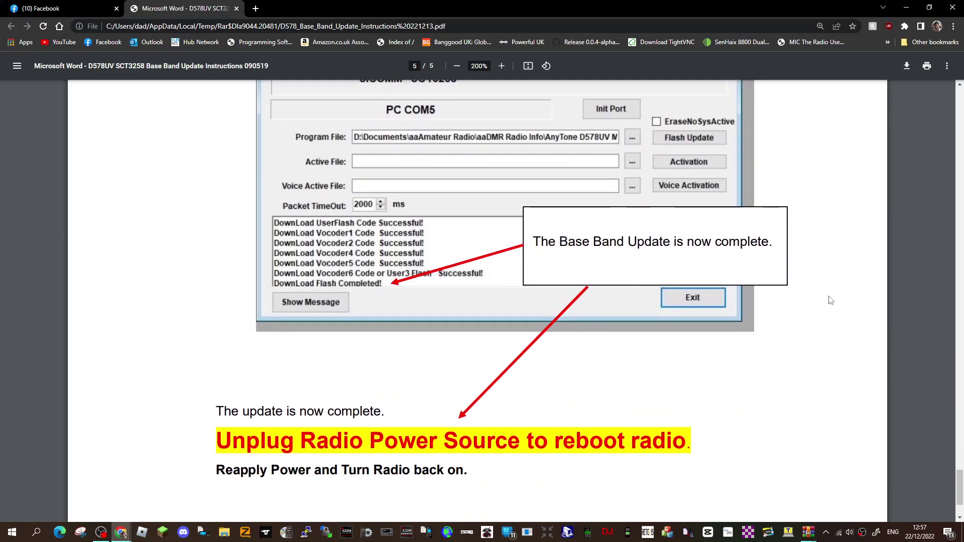
scroll(830, 300, down, 1)
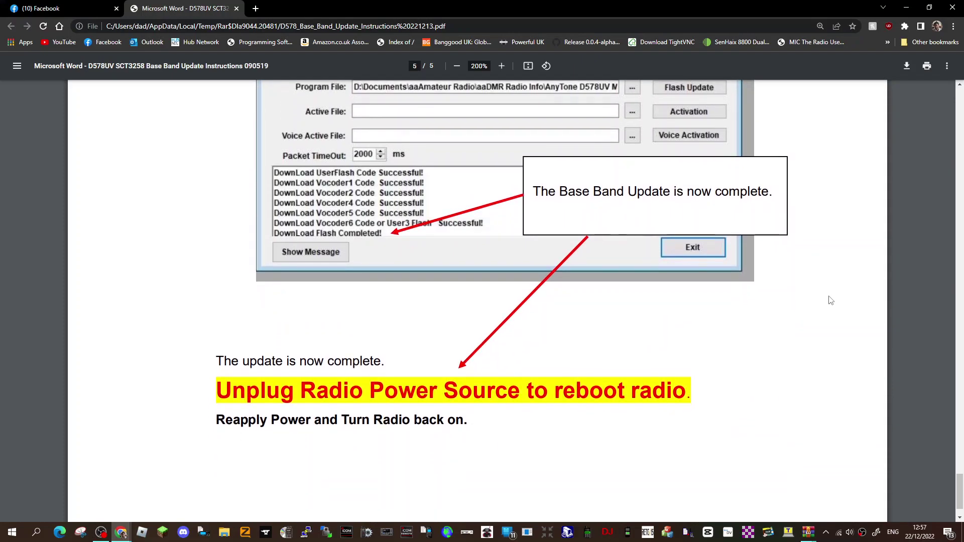
scroll(830, 300, down, 1)
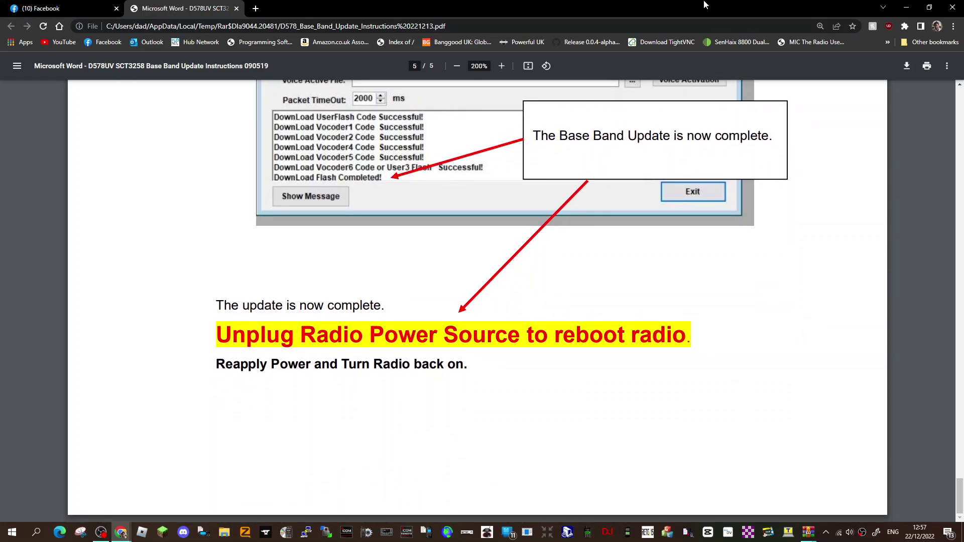
- Clear the view of the desktop shortcuts by minimizing the browser windows and one SetupSCT_PORT.rar window and moving the other aside
click(906, 7)
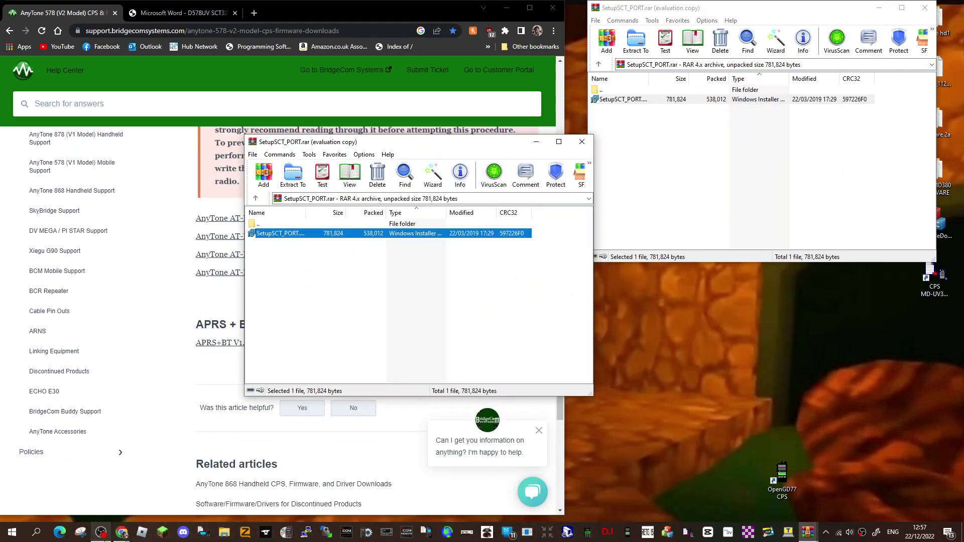
click(103, 536)
click(101, 533)
drag(521, 148, 848, 219)
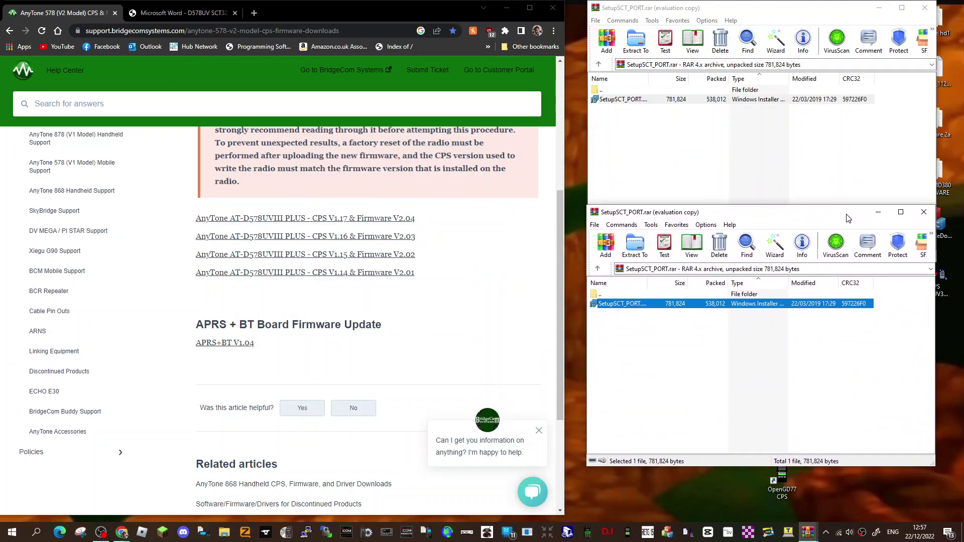
click(517, 10)
click(879, 7)
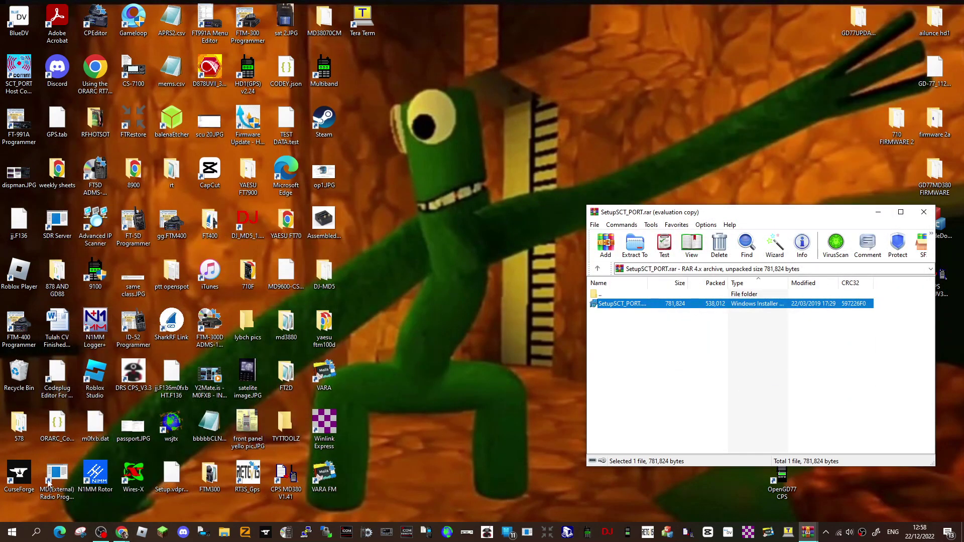
click(10, 534)
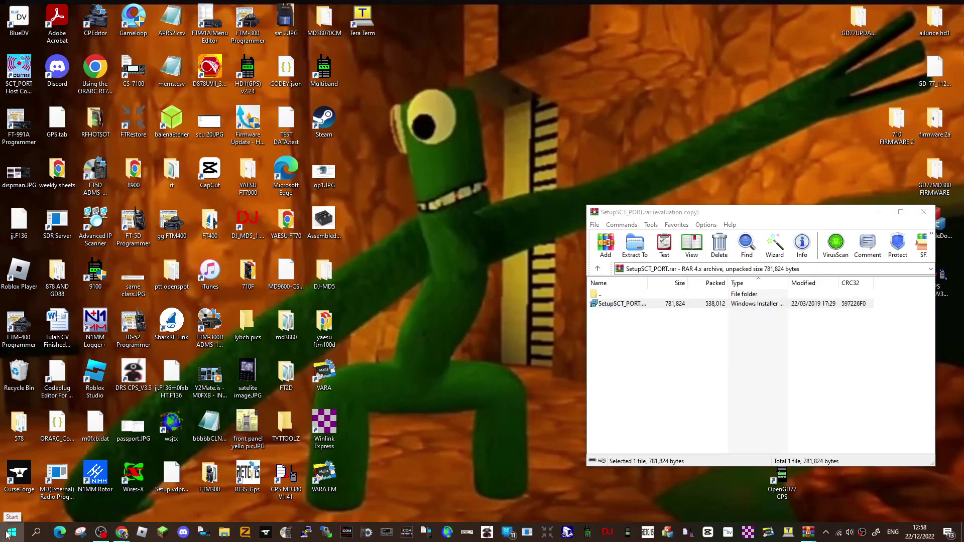
right_click(8, 534)
click(394, 450)
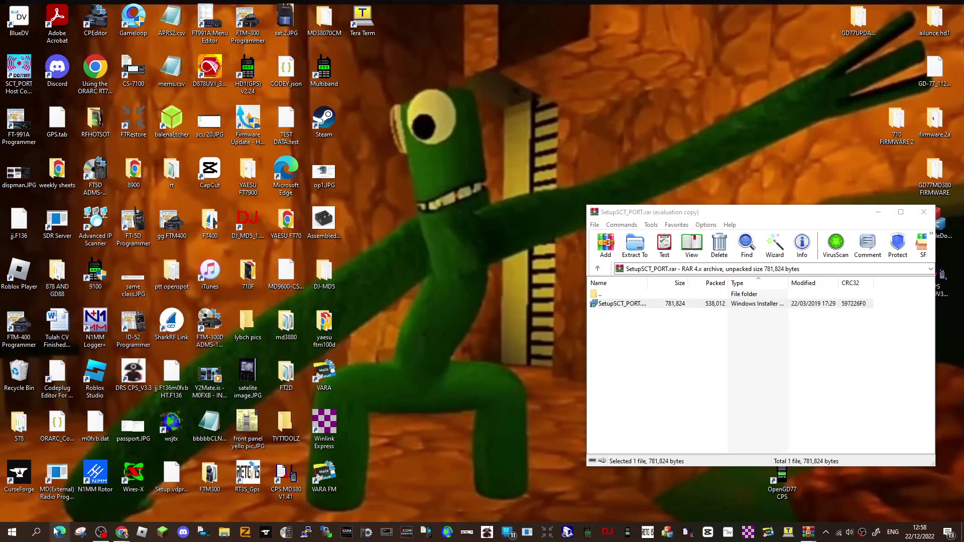
right_click(15, 538)
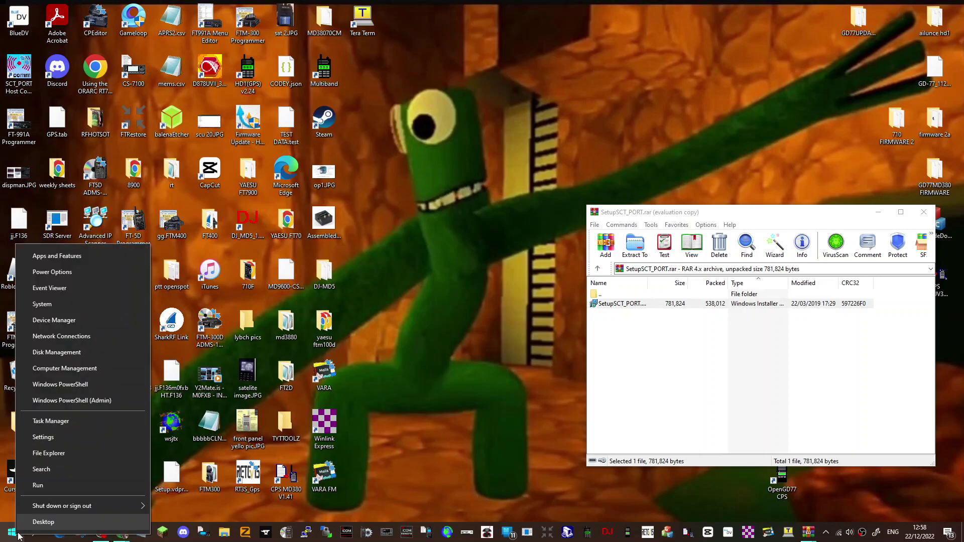
click(416, 237)
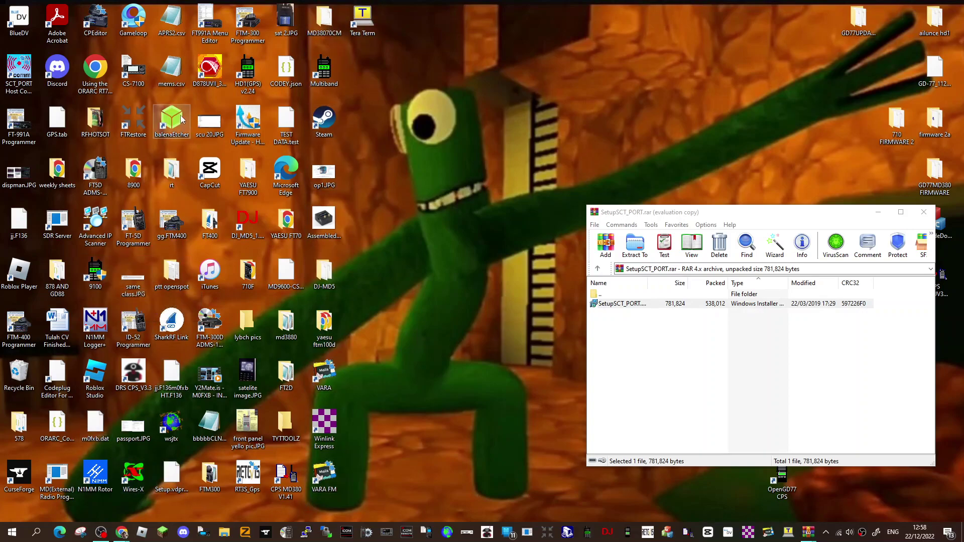
- Launch the SCT_PORT Host Controller from the desktop and select SCT3258 as the platform
double_click(19, 70)
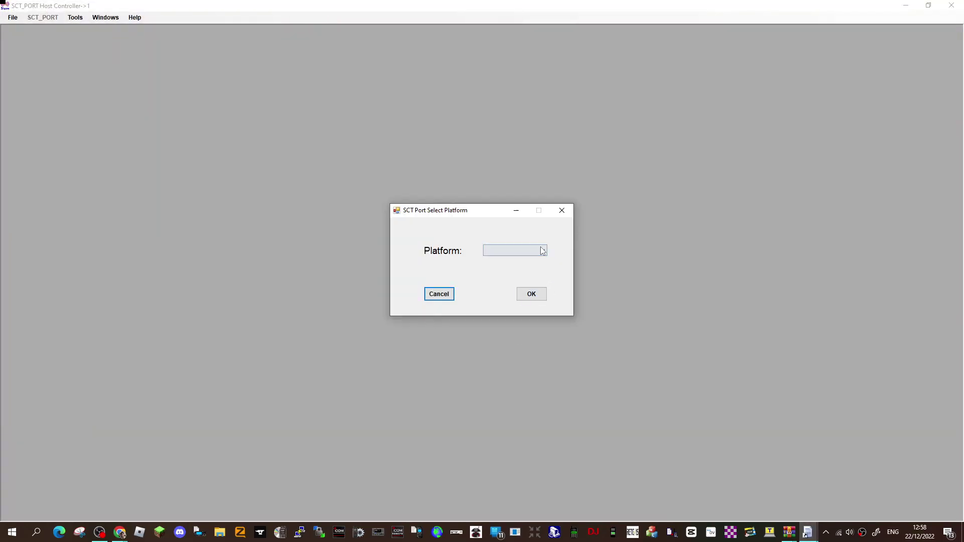
click(543, 251)
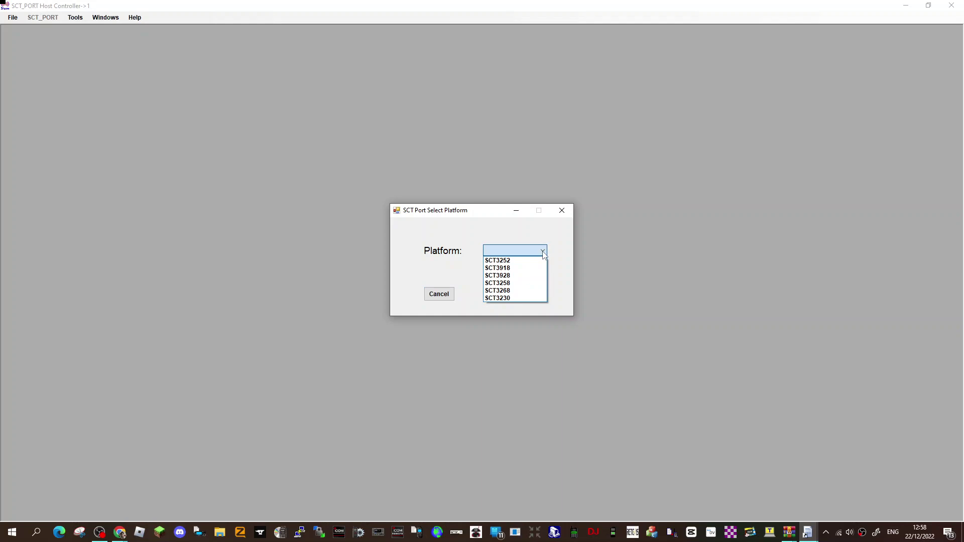
click(544, 252)
click(544, 253)
click(544, 253)
click(544, 253)
click(526, 283)
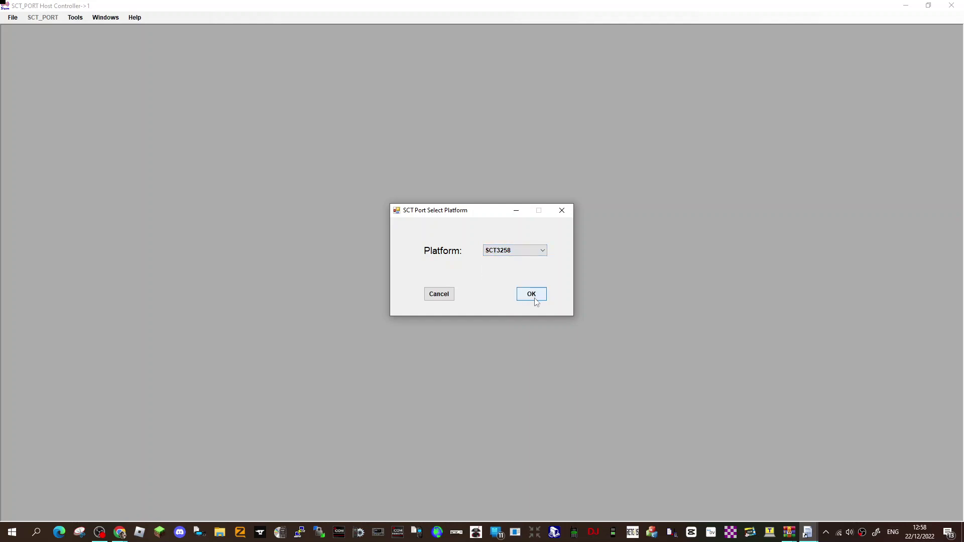